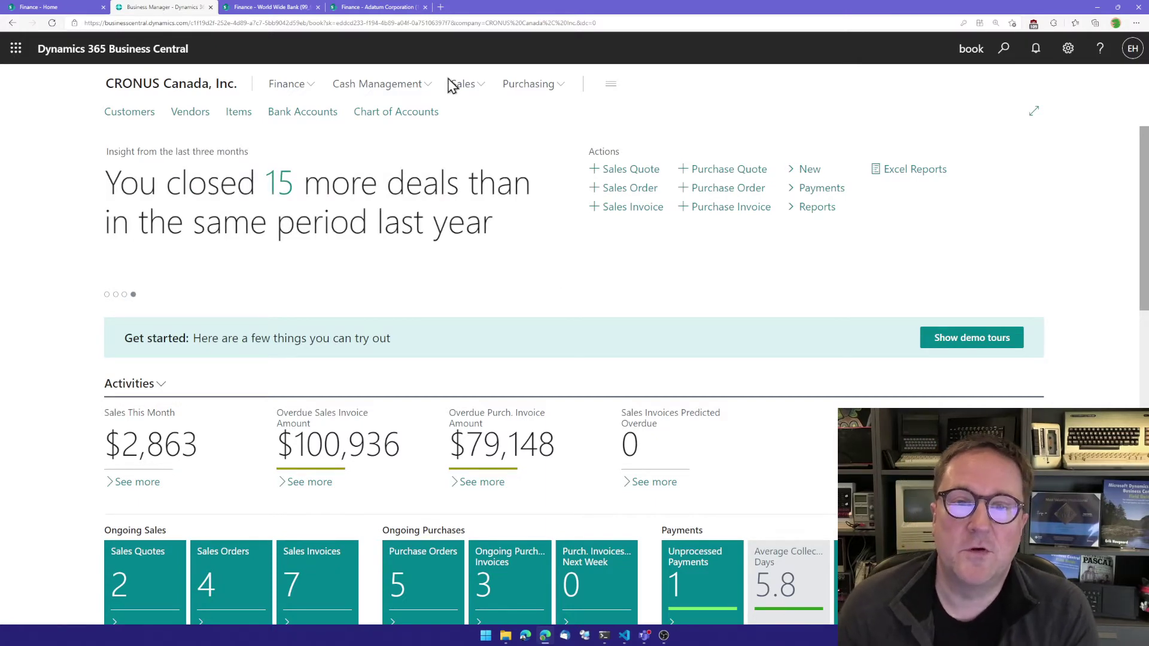
Open the SharePoint Table Mapping page listing tables mapped to Finance, Sales and Purchase folders
{"action": "left_click", "coordinate": [470, 86]}
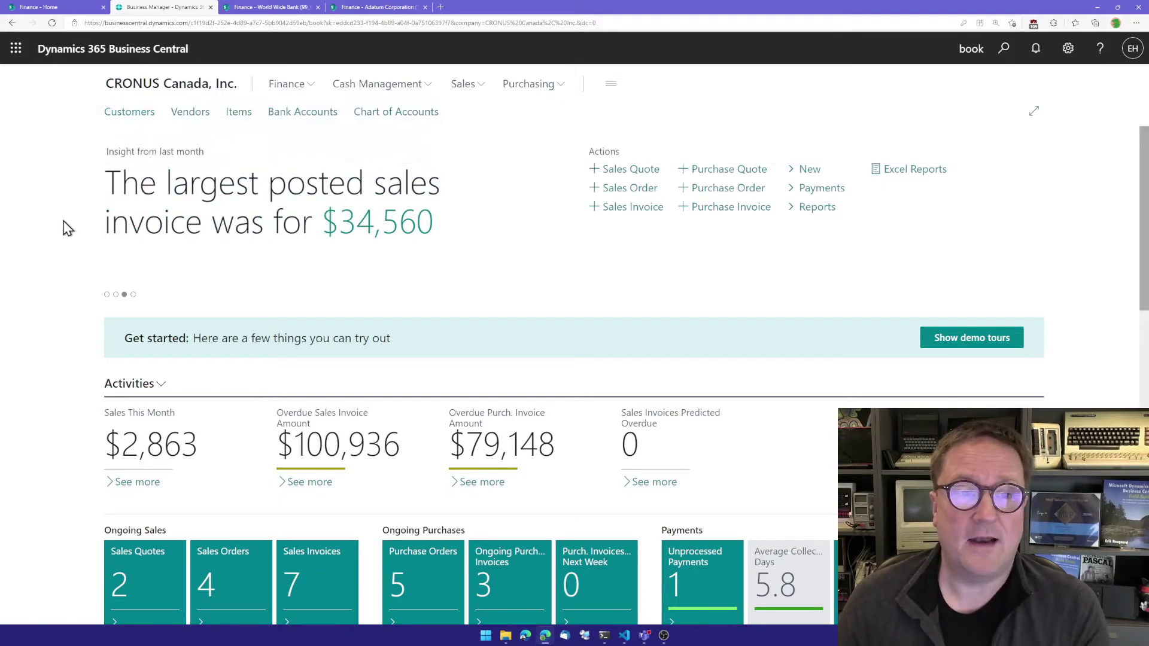
{"action": "key", "text": "alt+q"}
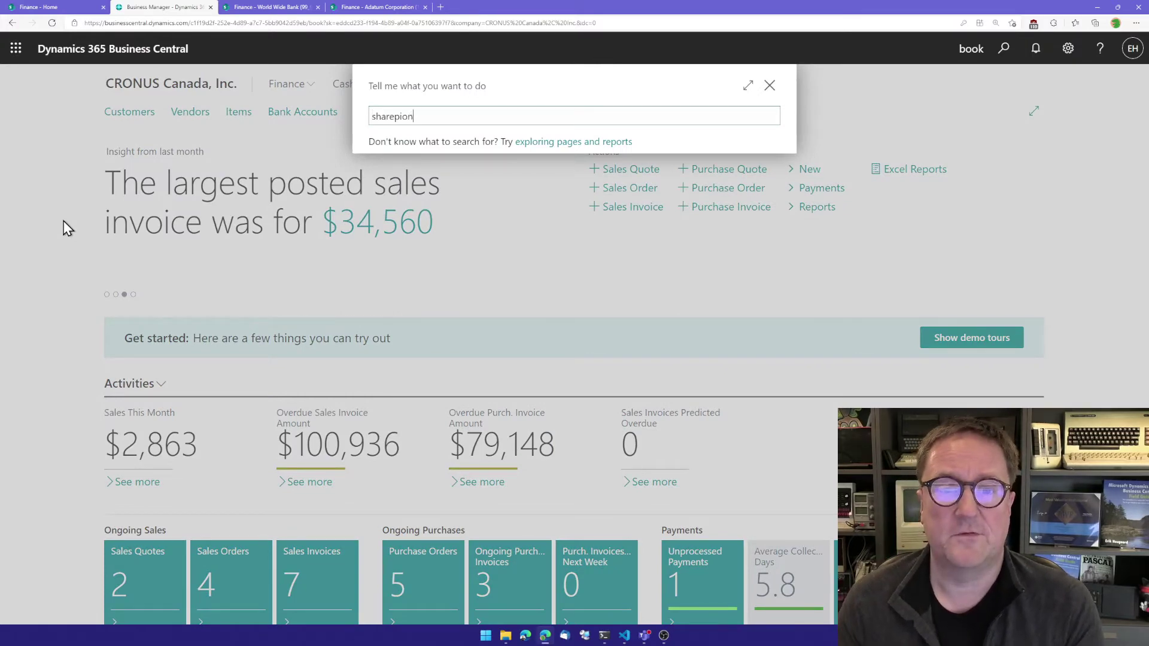
{"action": "type", "text": "sharepiont table mapp"}
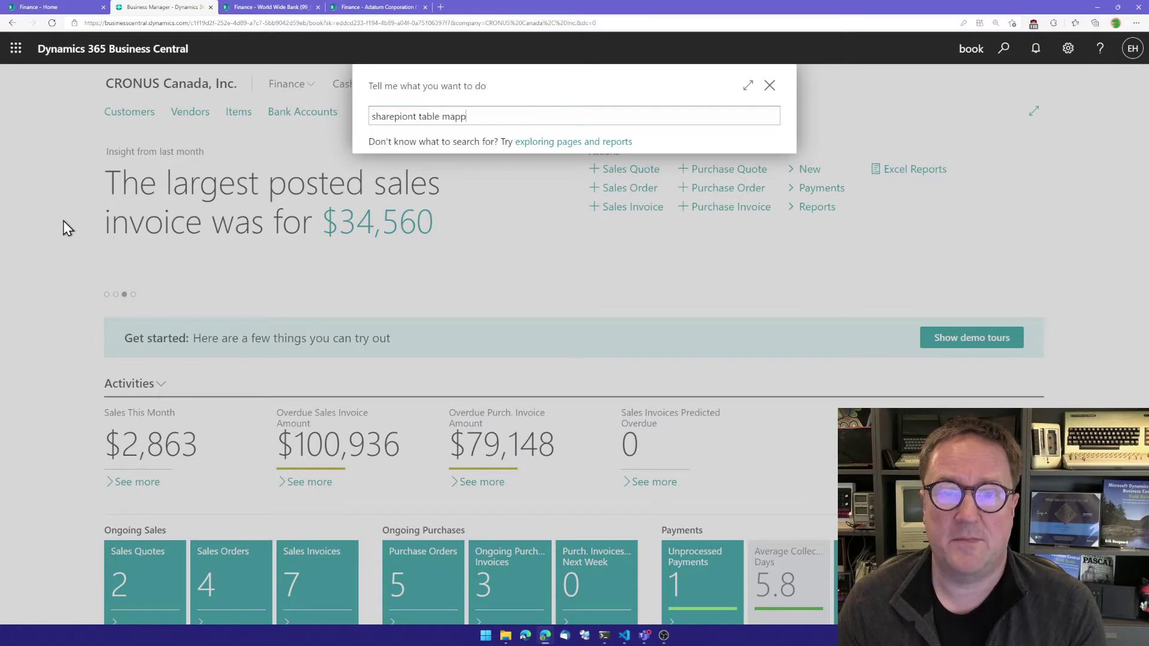
{"action": "type", "text": "ing"}
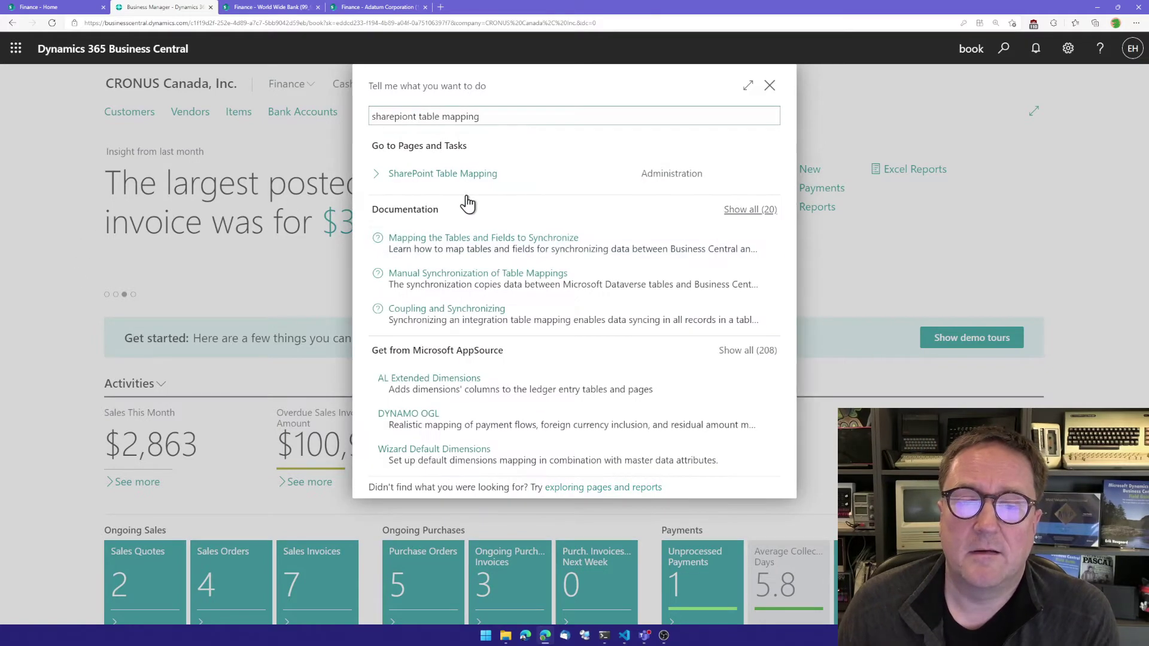
{"action": "left_click", "coordinate": [457, 173]}
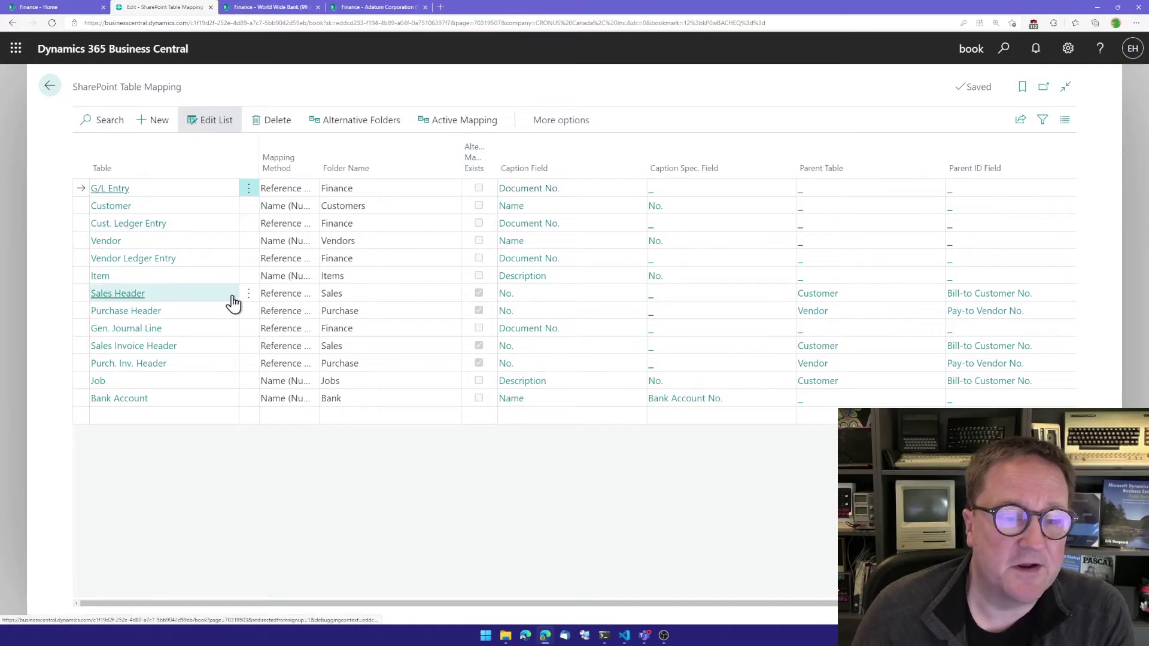
Select the Sales Header mapping row, stored in the Sales folder with Customer as parent
{"action": "left_click", "coordinate": [83, 298]}
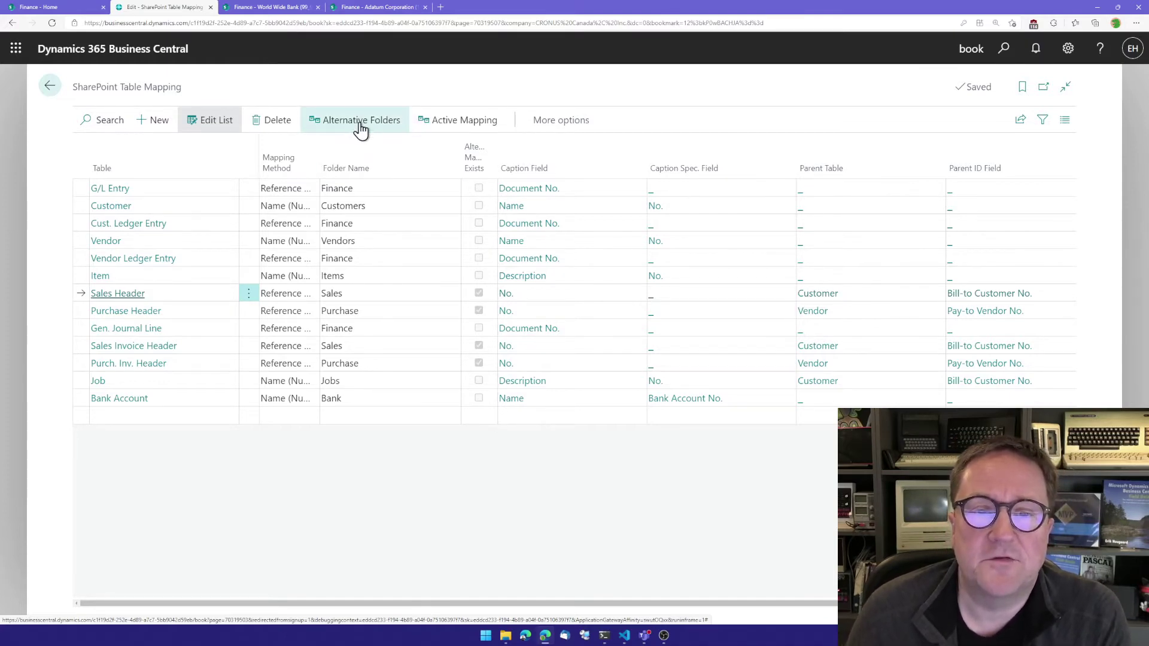
{"action": "left_click", "coordinate": [361, 121]}
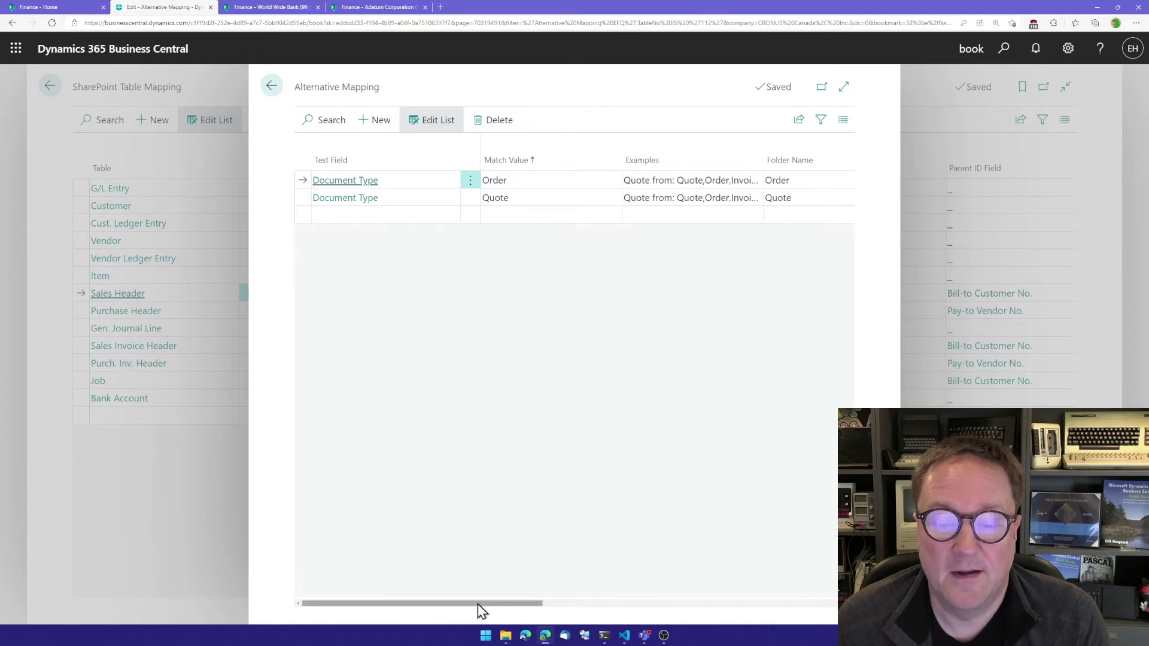
{"action": "left_click_drag", "start_coordinate": [530, 603], "coordinate": [569, 608]}
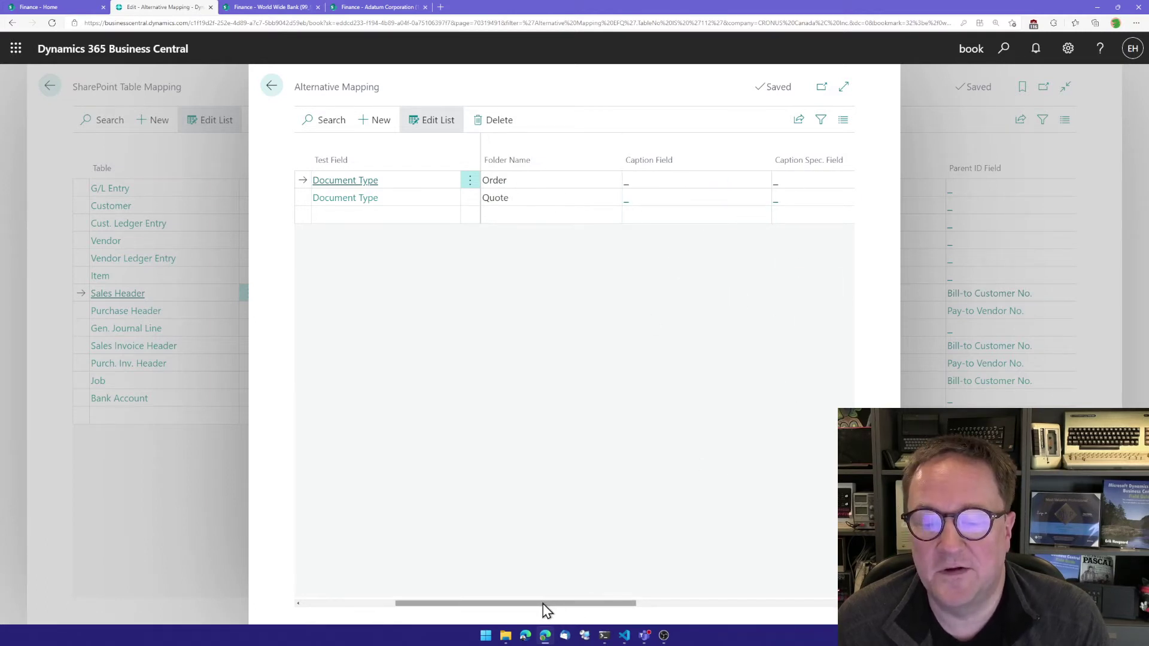
{"action": "left_click_drag", "start_coordinate": [544, 605], "coordinate": [666, 617]}
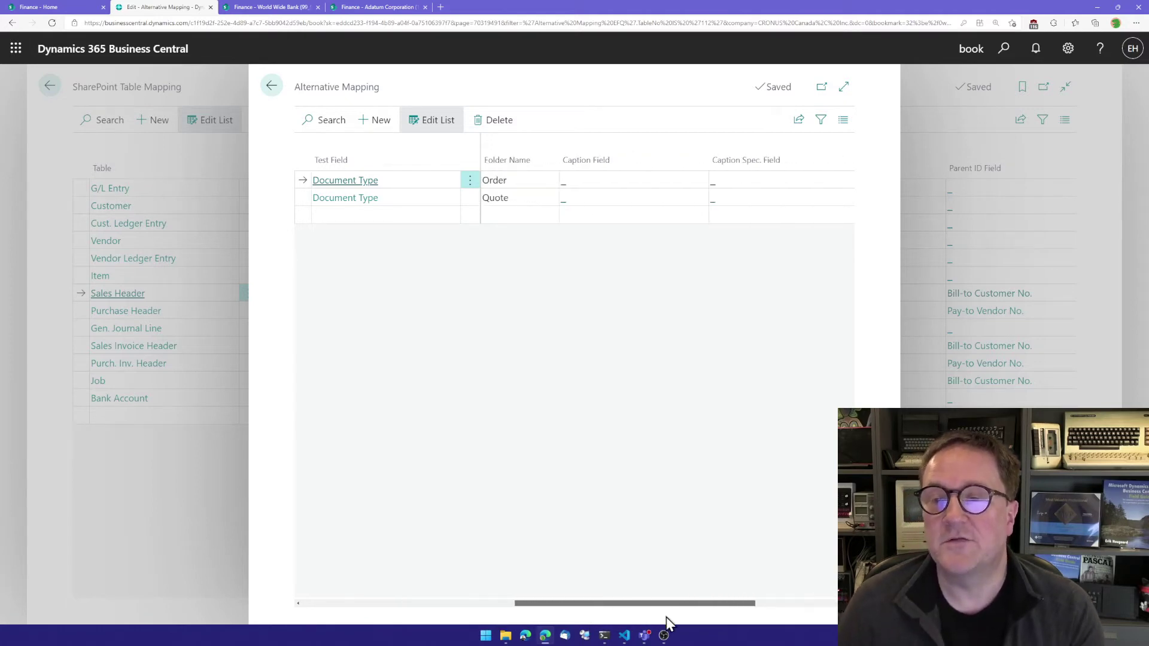
{"action": "left_click", "coordinate": [844, 87]}
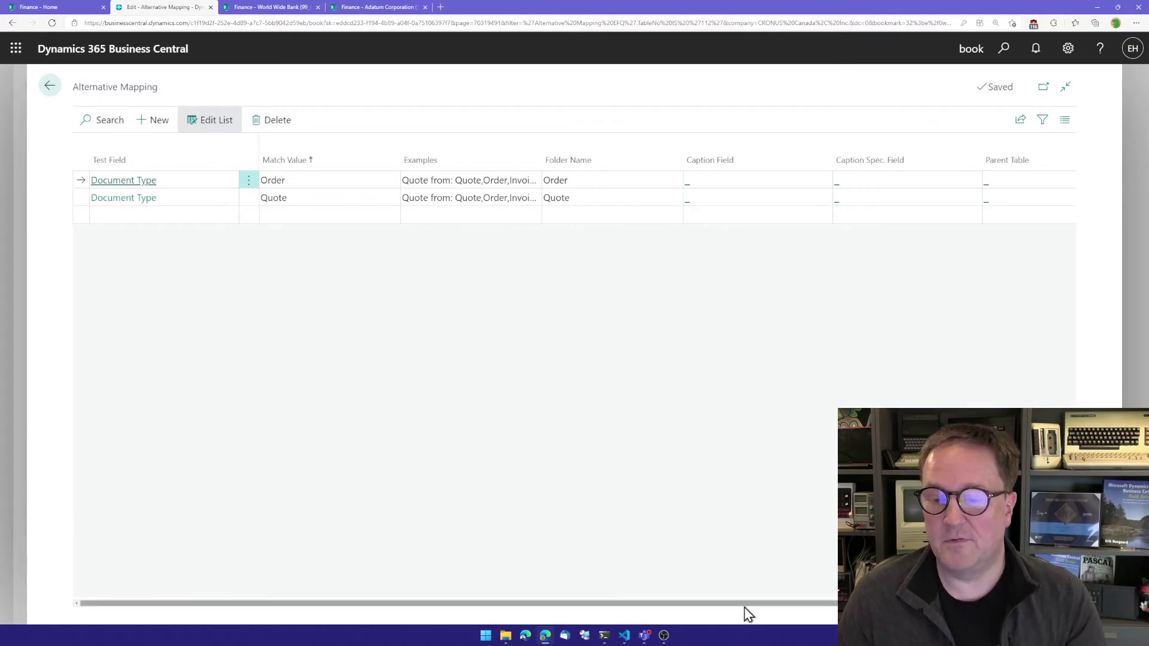
{"action": "left_click_drag", "start_coordinate": [744, 605], "coordinate": [920, 604]}
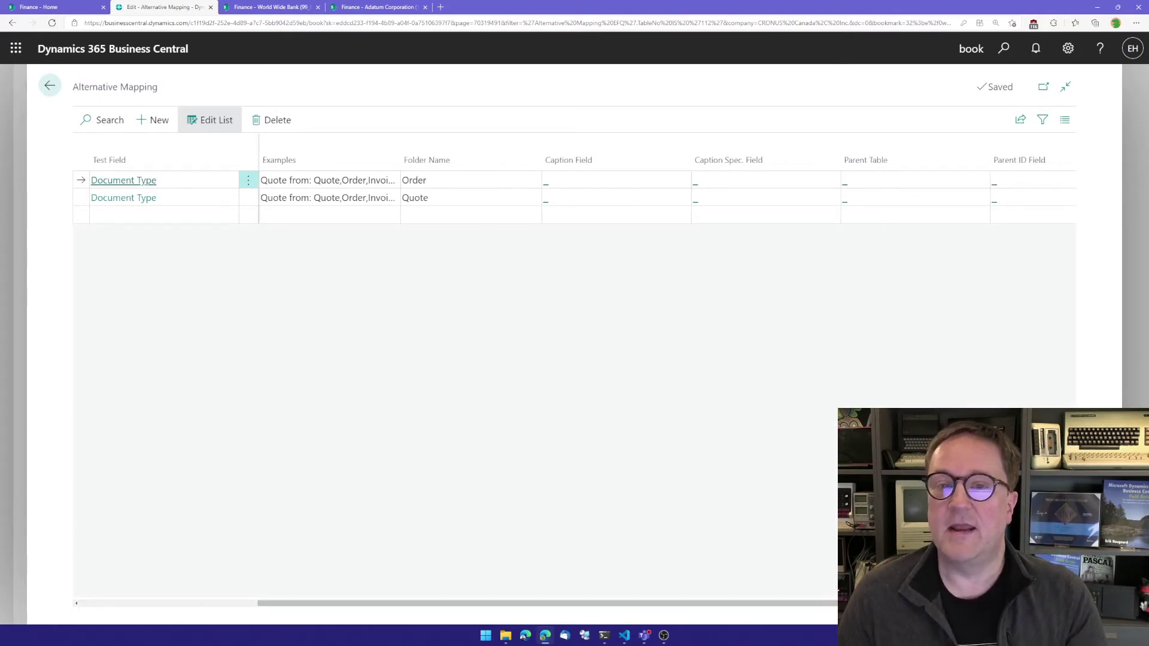
{"action": "left_click", "coordinate": [50, 88]}
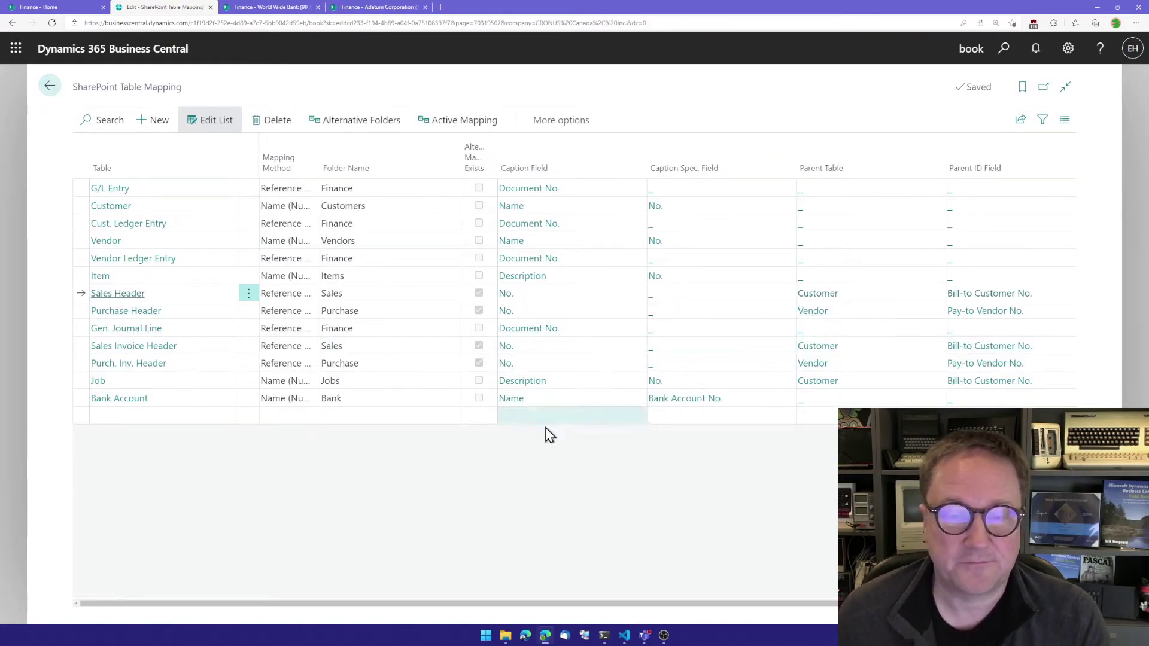
Open Adatum Corporation's sales order S-ORD101001 from the Sales Orders list
{"action": "key", "text": "alt+q"}
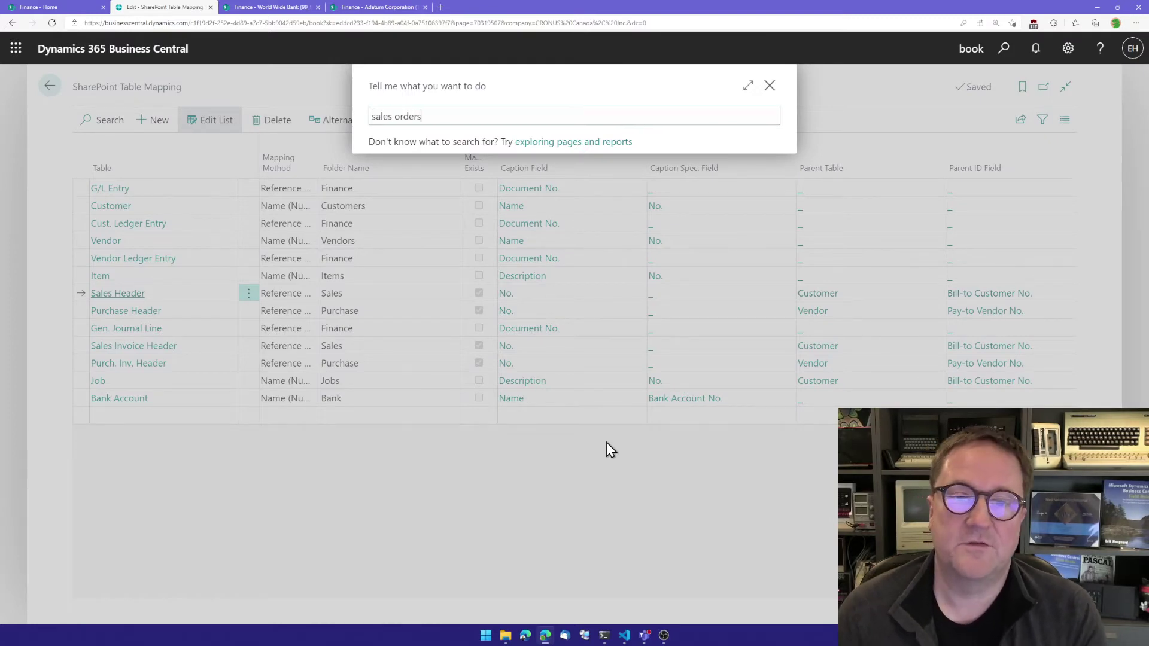
{"action": "type", "text": "sales orders"}
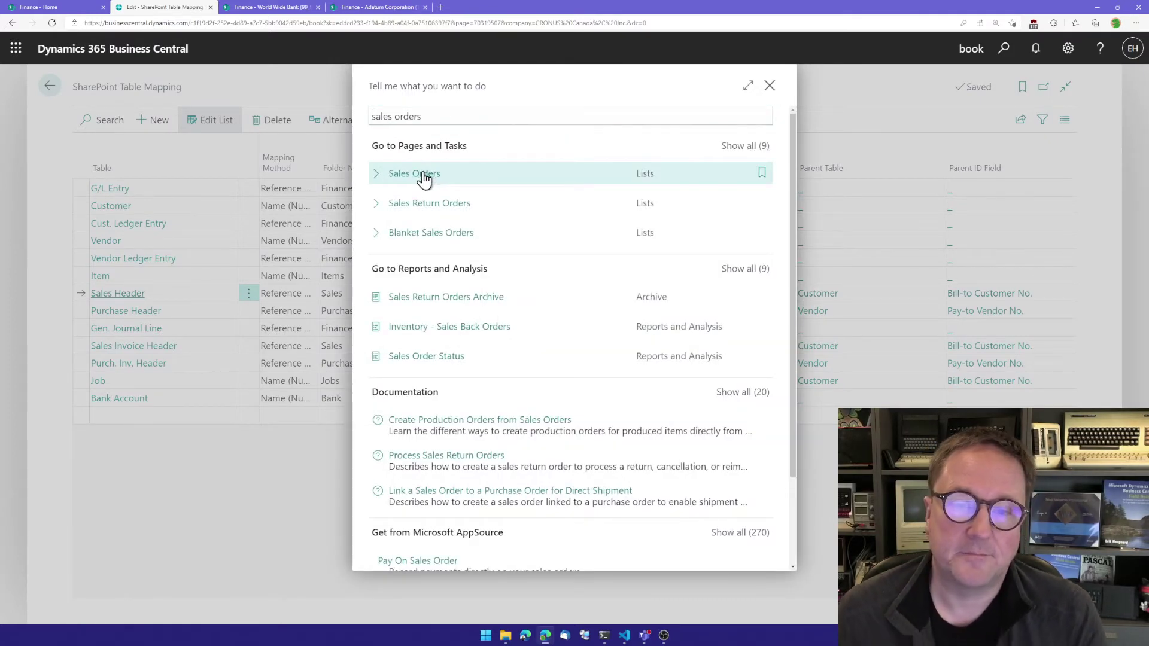
{"action": "left_click", "coordinate": [422, 175]}
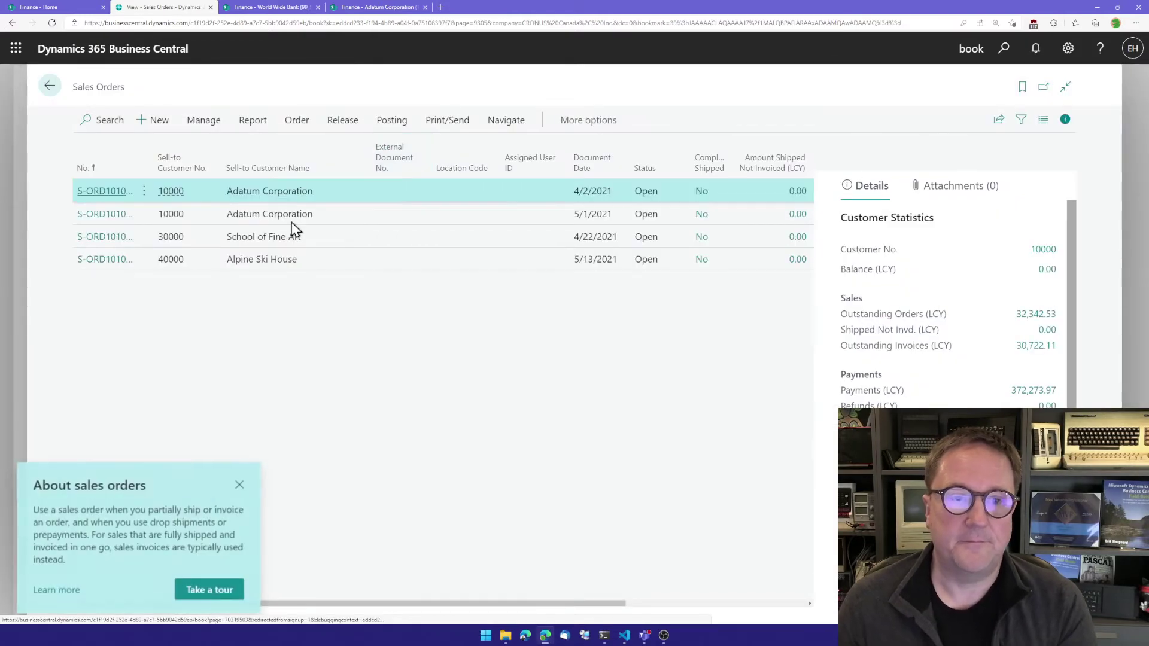
{"action": "left_click", "coordinate": [94, 191]}
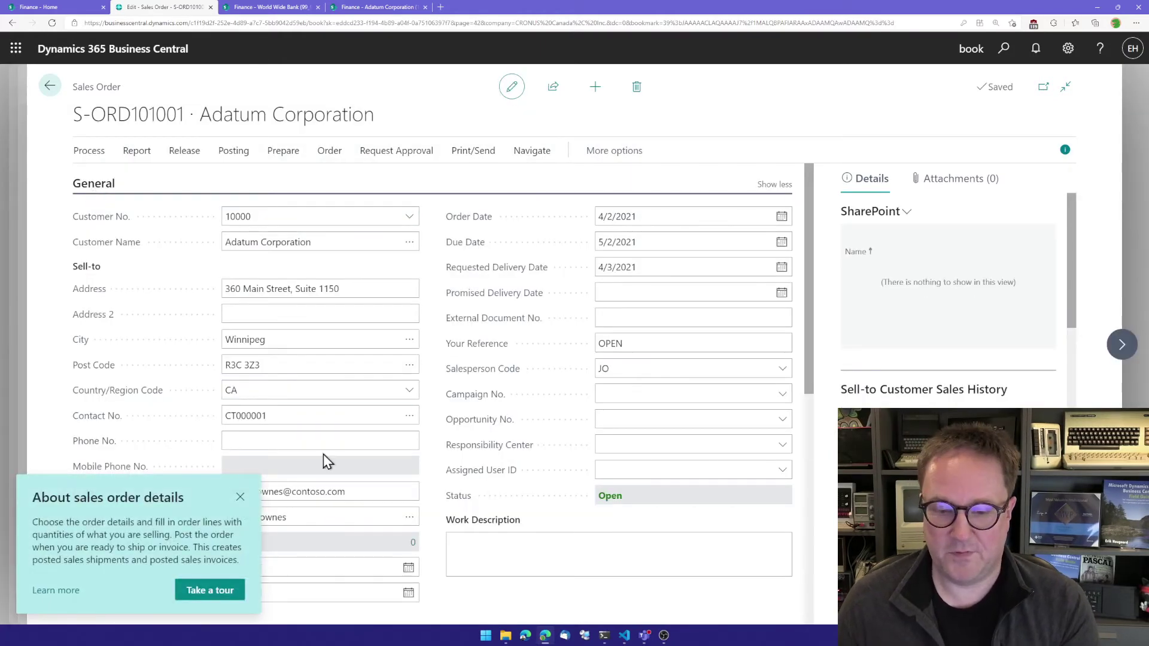
Drop Big Ears.jpg onto the order's SharePoint factbox and confirm it landed in Order/S_ORD101001
{"action": "key", "text": "alt+Tab"}
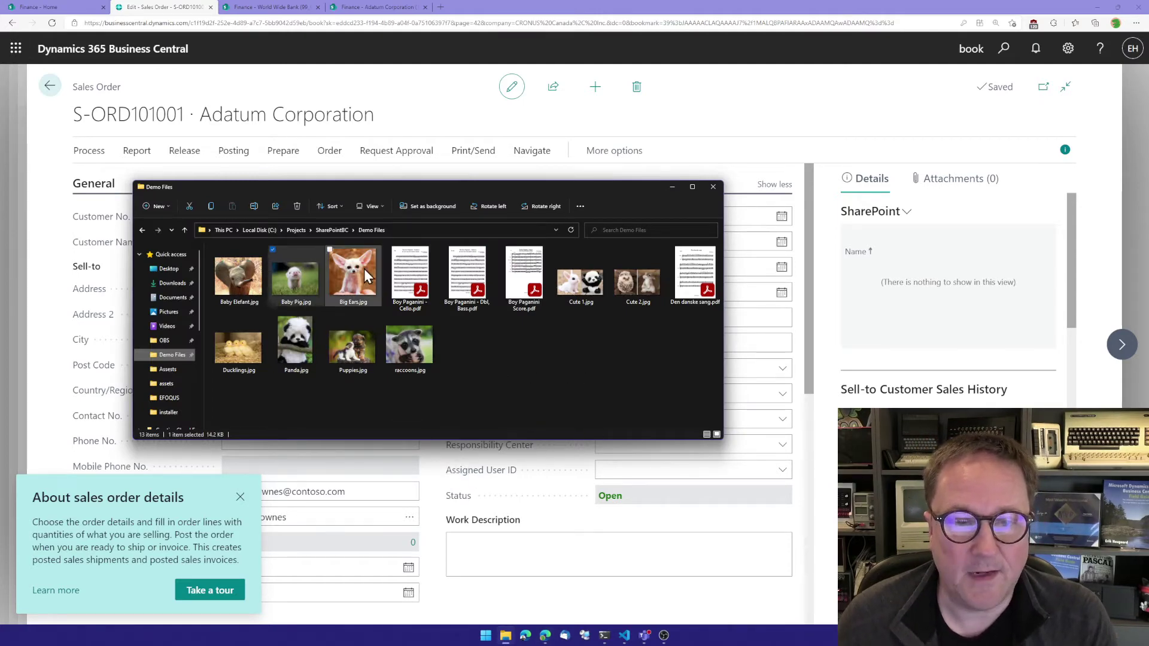
{"action": "left_click_drag", "start_coordinate": [354, 267], "coordinate": [925, 295]}
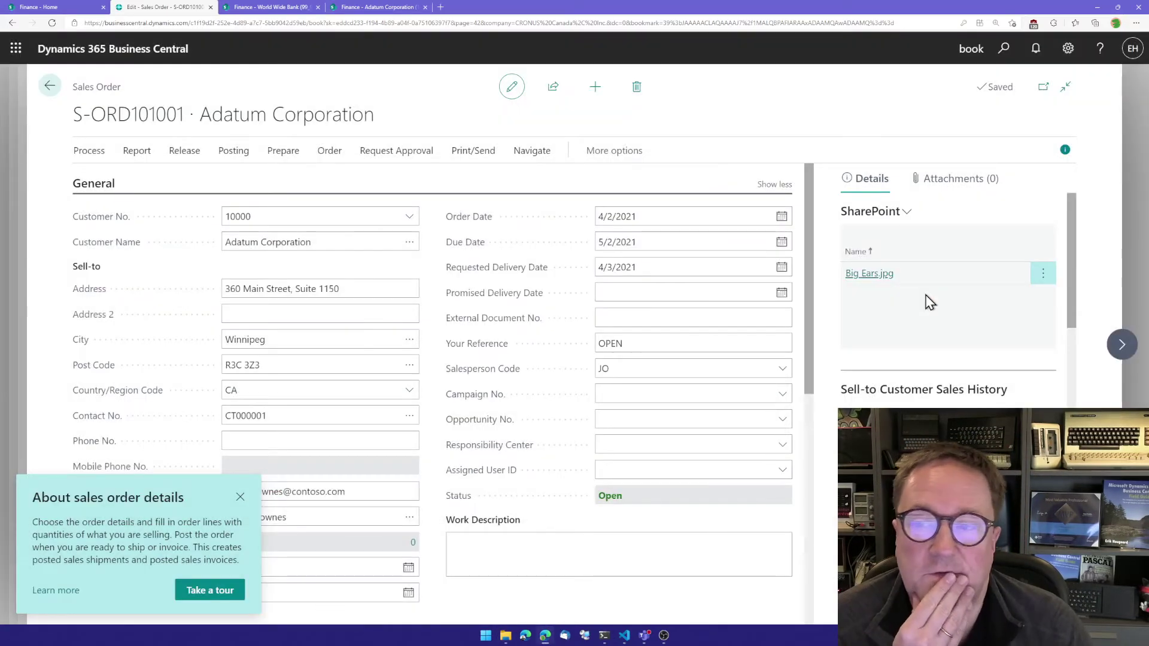
{"action": "left_click", "coordinate": [879, 212]}
{"action": "left_click", "coordinate": [869, 369]}
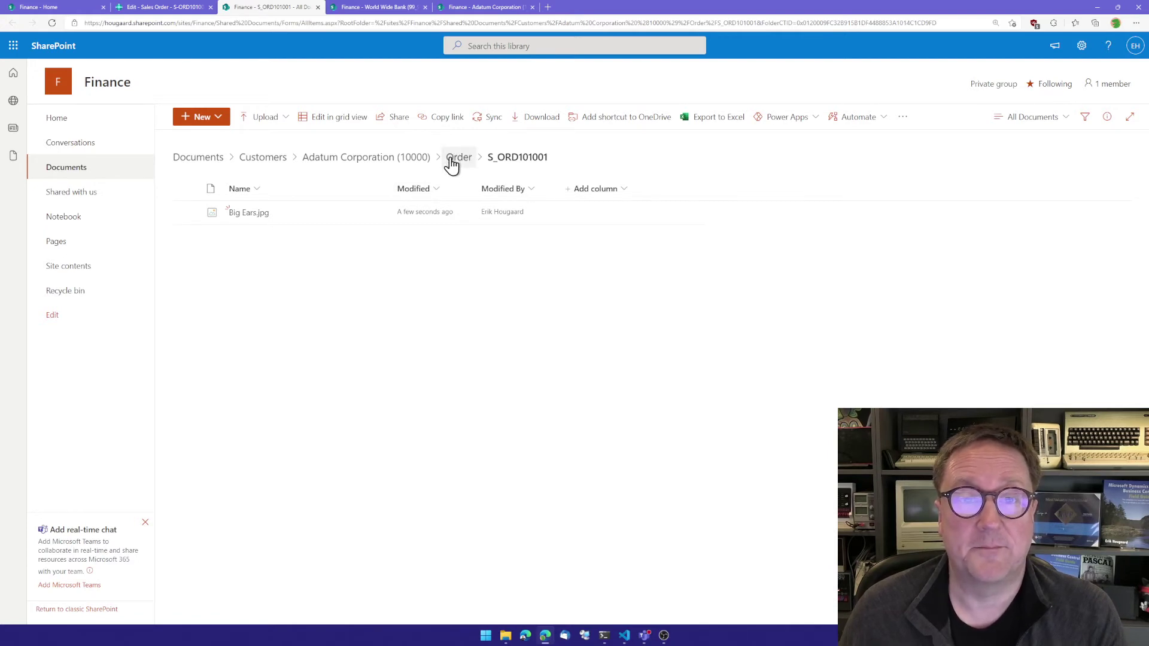
{"action": "left_click", "coordinate": [186, 13]}
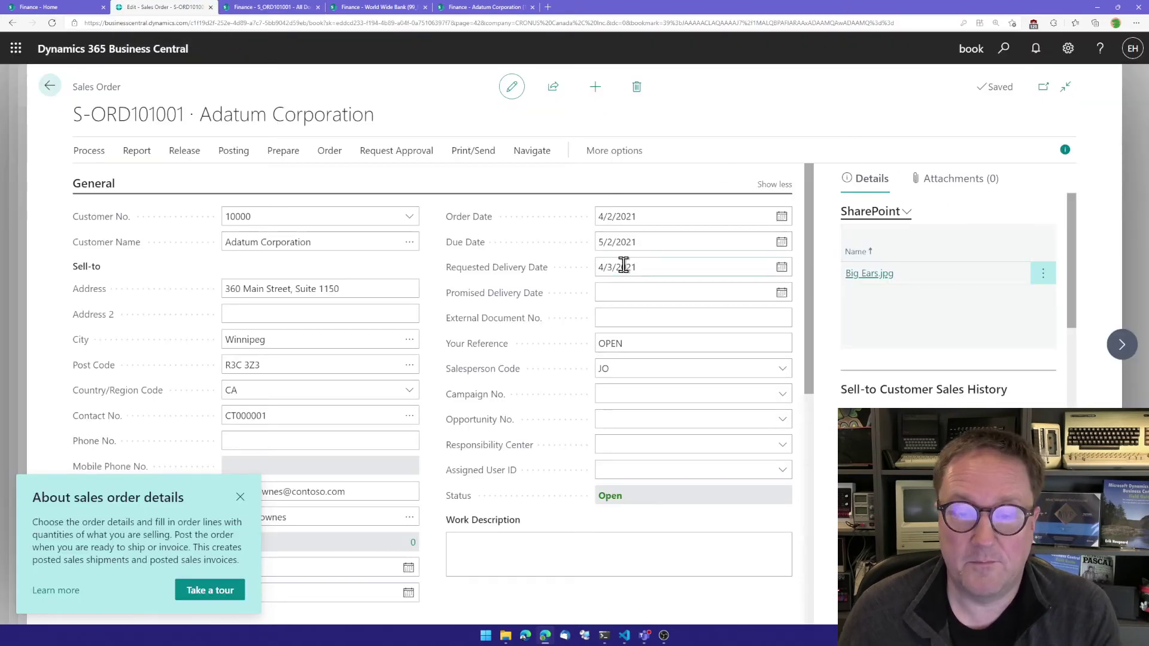
Show Sales Invoice Header's alternative folders: Order No. to Order, Quote No. to Quote
{"action": "key", "text": "alt+q"}
{"action": "type", "text": "sharepin"}
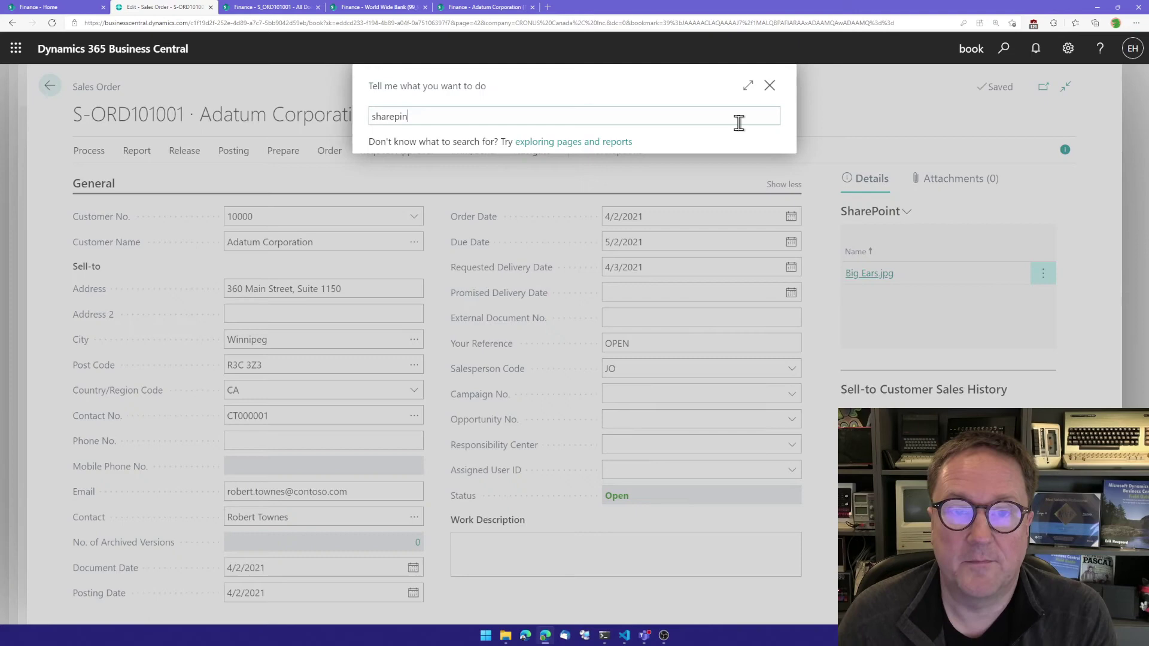
{"action": "type", "text": "t table"}
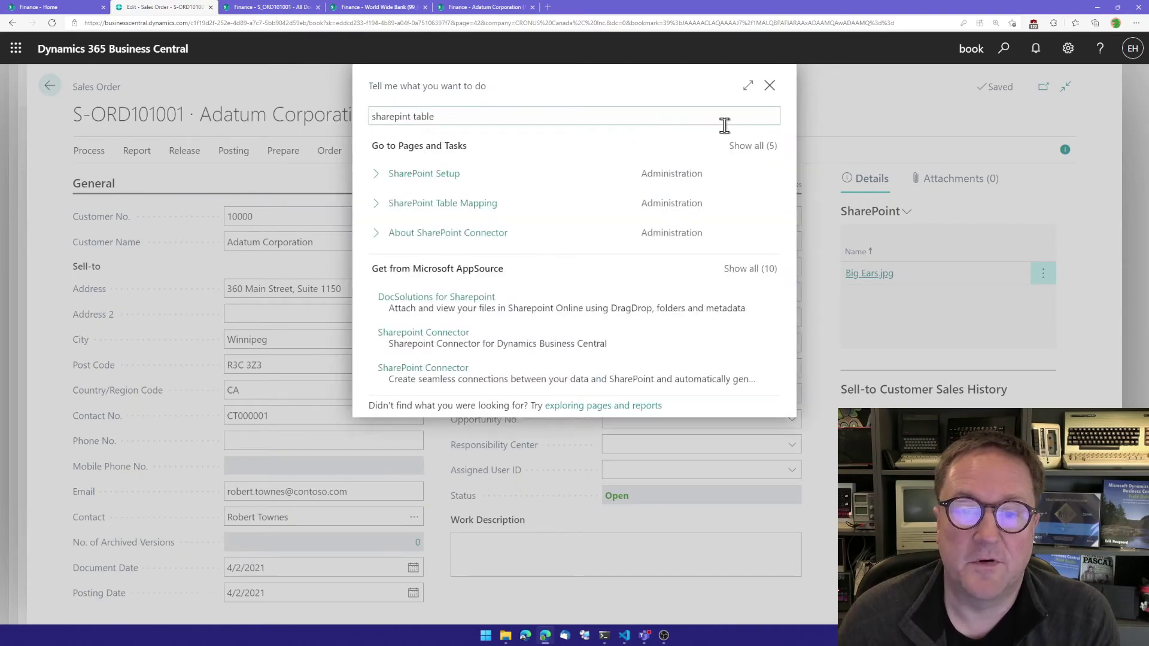
{"action": "left_click", "coordinate": [490, 172]}
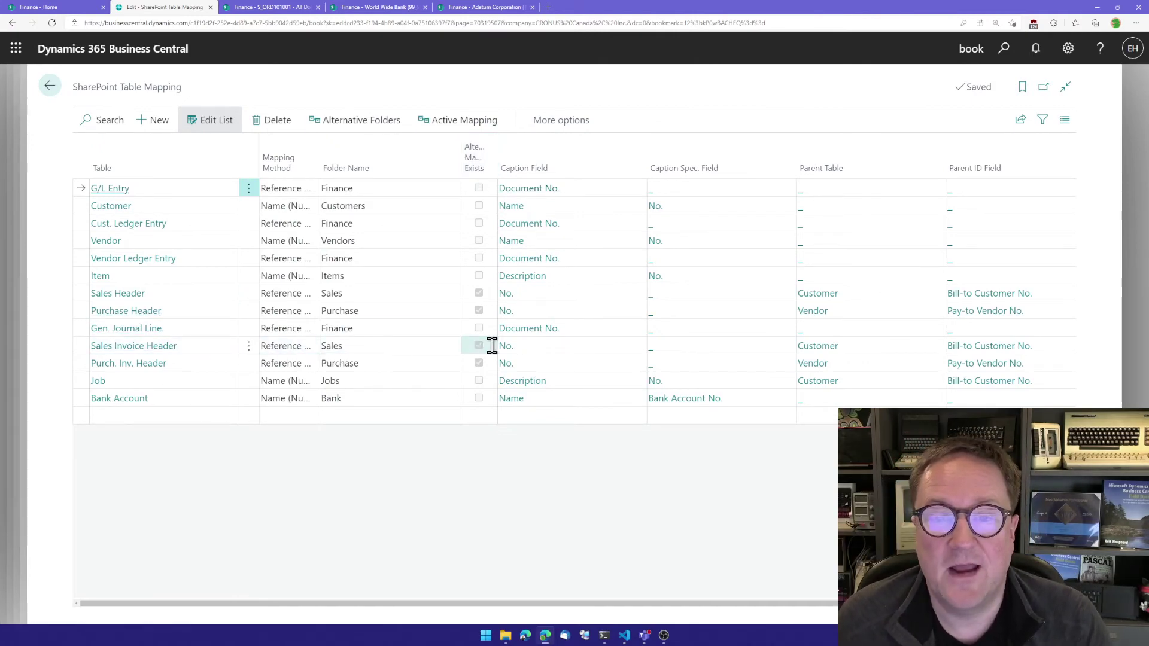
{"action": "left_click", "coordinate": [82, 348]}
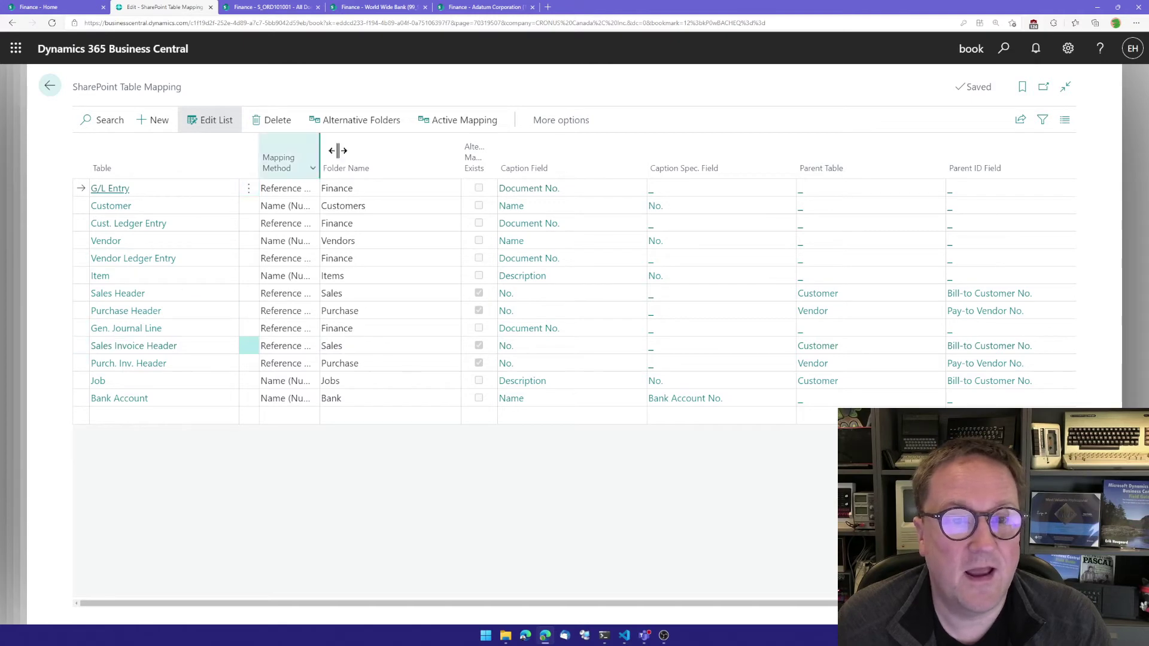
{"action": "left_click", "coordinate": [350, 124]}
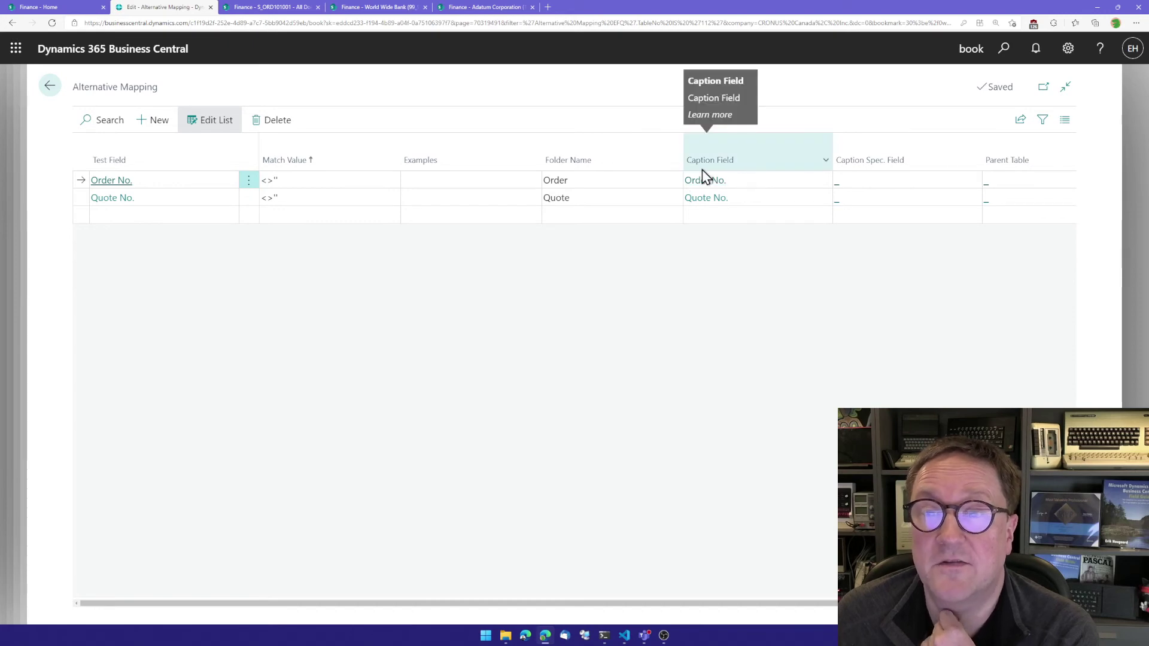
Post S-ORD101001 with Ship and Invoice and open the resulting invoice PS-INV103215
{"action": "left_click", "coordinate": [55, 87]}
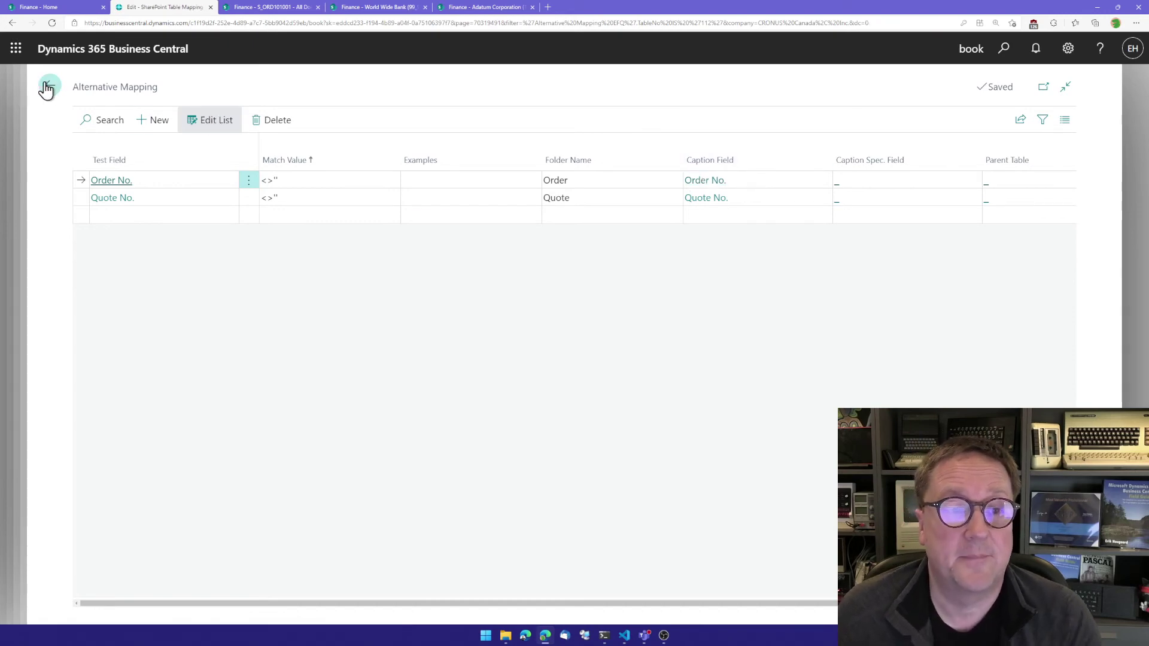
{"action": "key", "text": "Escape"}
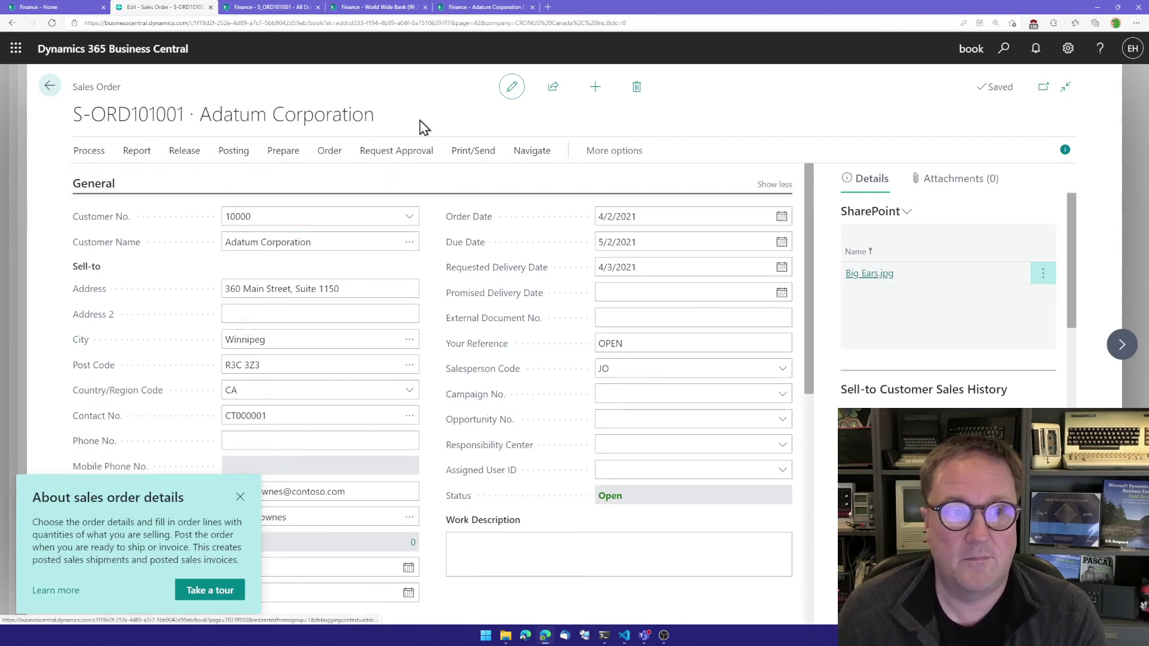
{"action": "key", "text": "F9"}
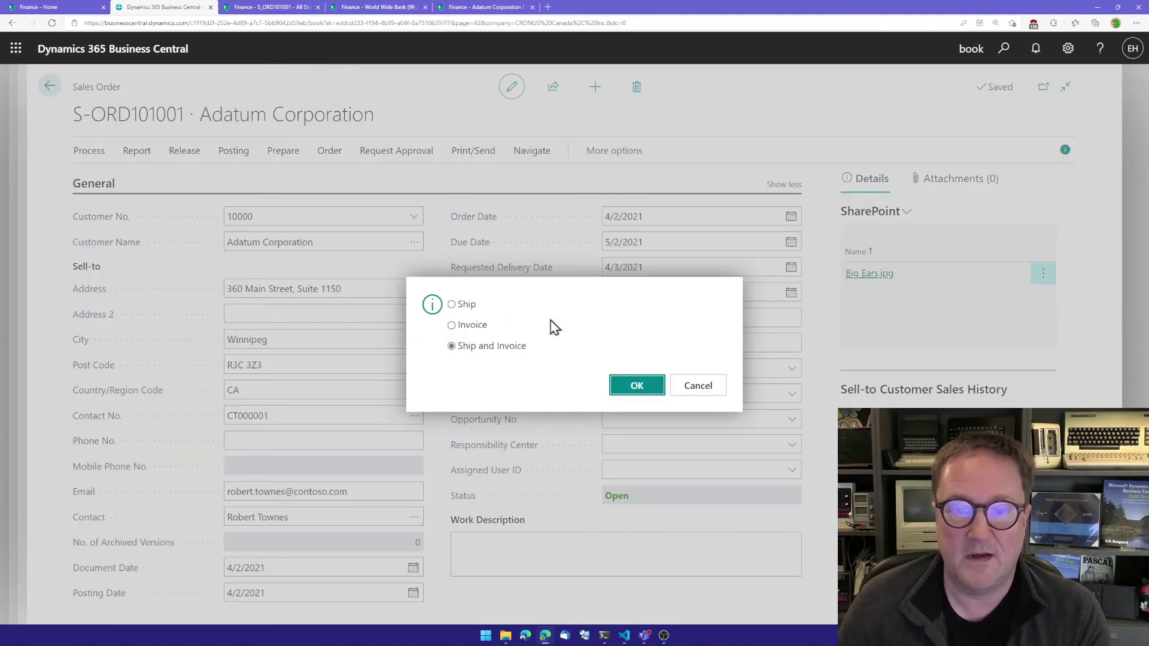
{"action": "left_click", "coordinate": [637, 386]}
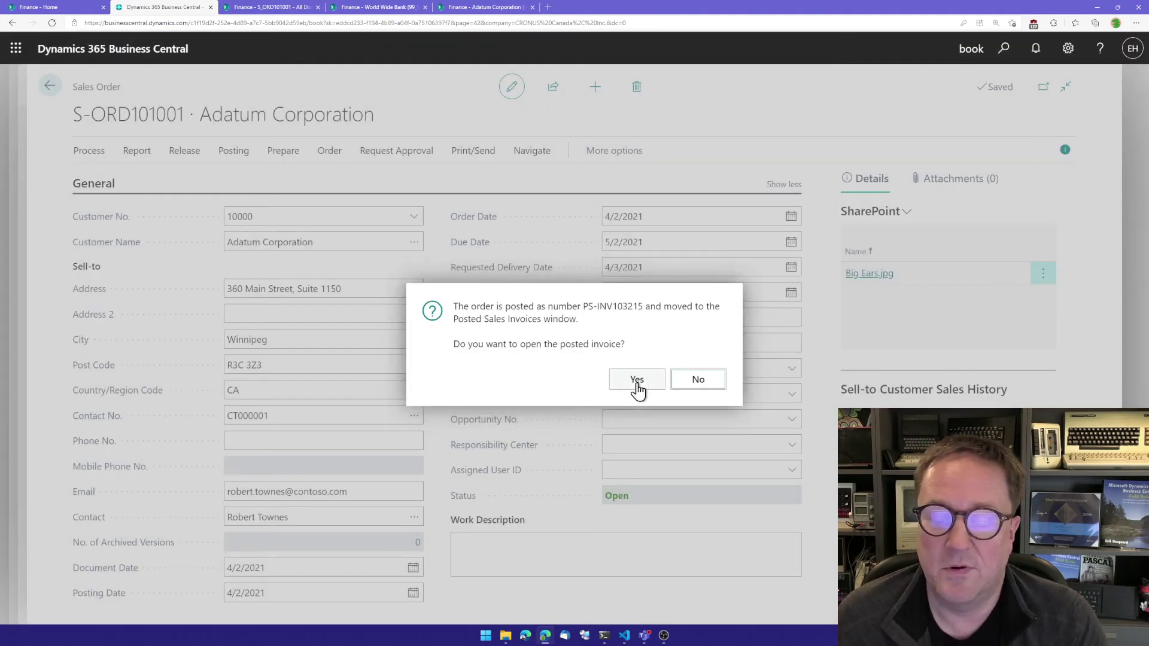
{"action": "left_click", "coordinate": [636, 386]}
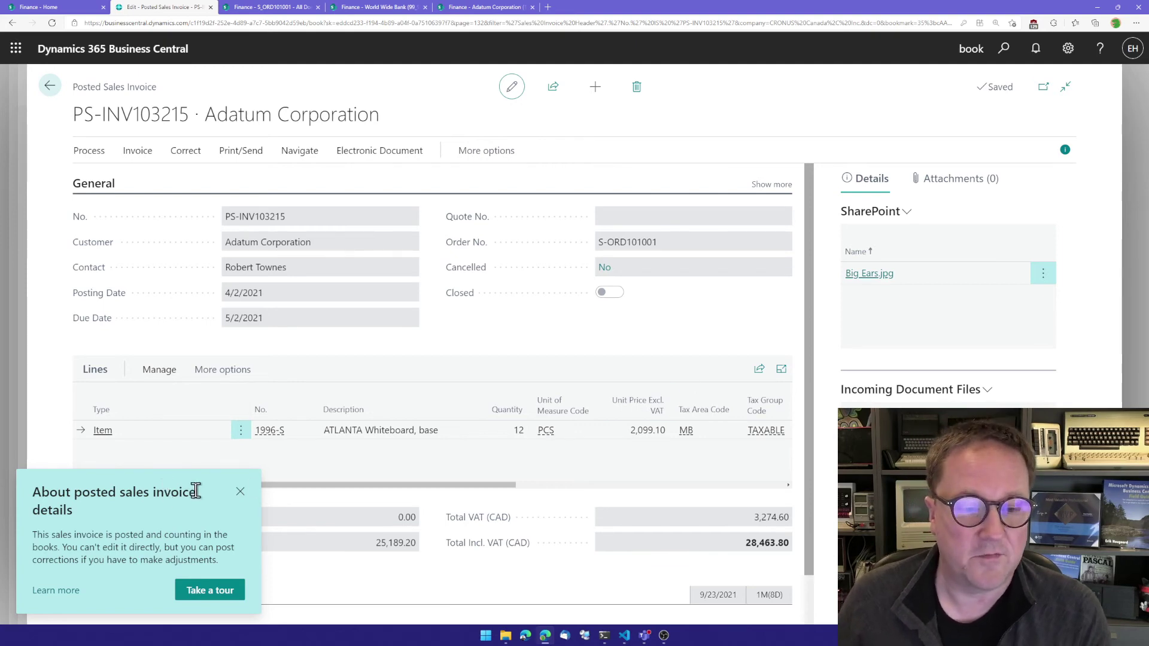
Dismiss the invoice tip and view the SharePoint folder holding Big Ears.jpg and PS-INV103215.pdf
{"action": "left_click", "coordinate": [241, 493]}
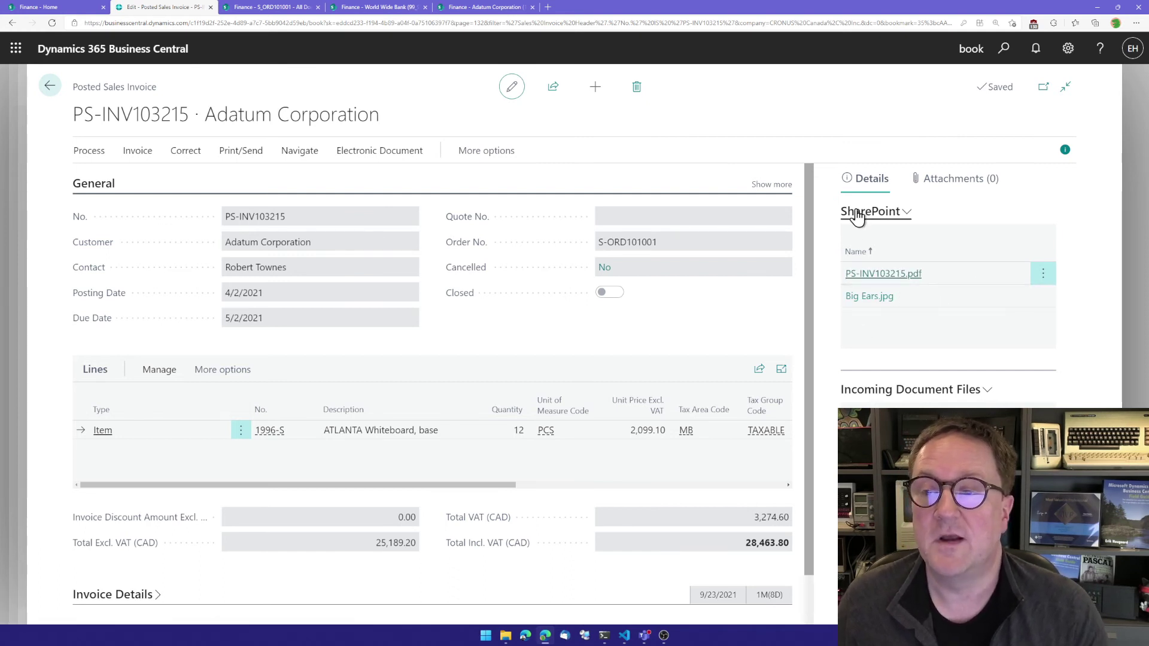
{"action": "left_click", "coordinate": [880, 211]}
{"action": "left_click", "coordinate": [872, 373]}
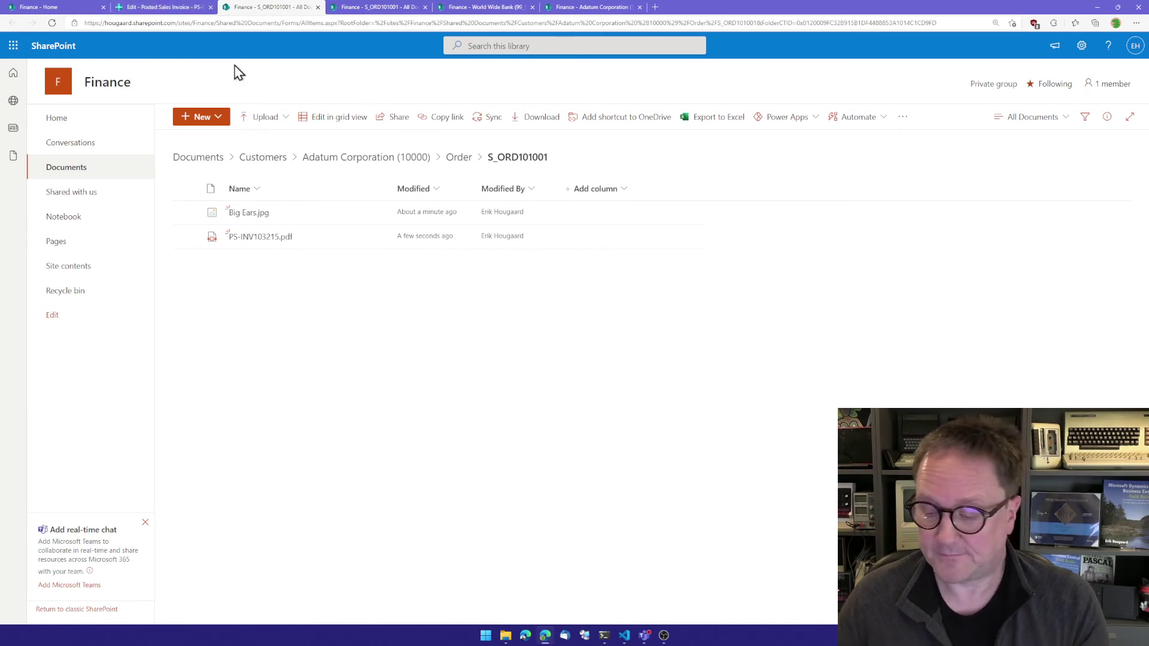
Switch back to posted invoice PS-INV103215, its SharePoint panel listing both files
{"action": "left_click", "coordinate": [173, 9]}
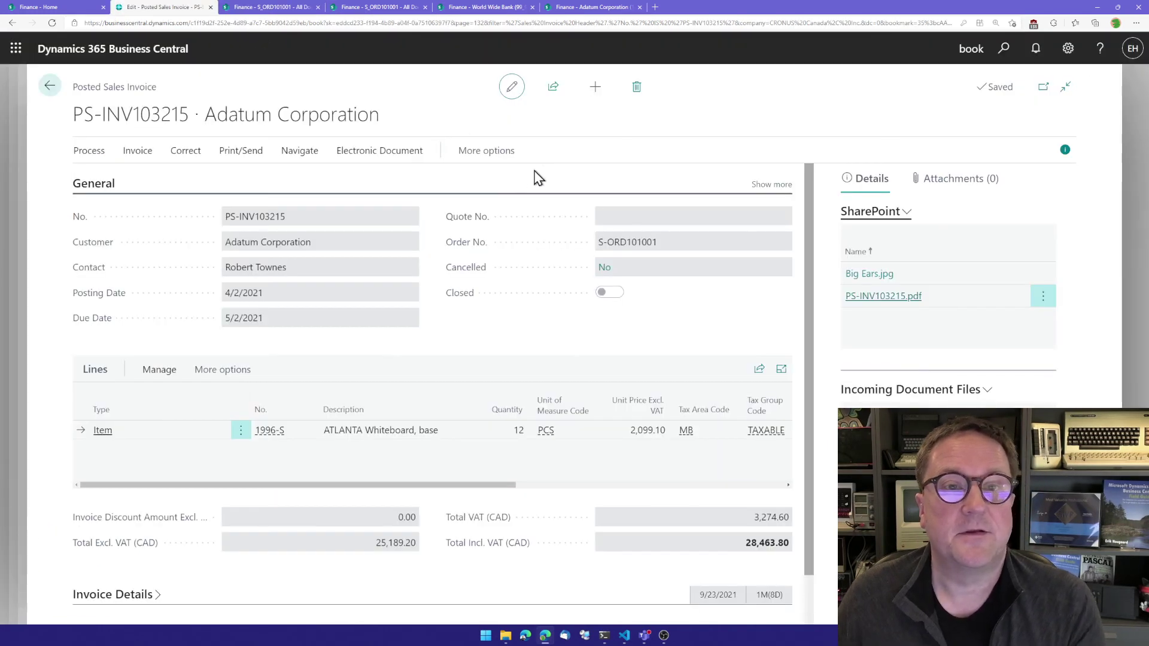